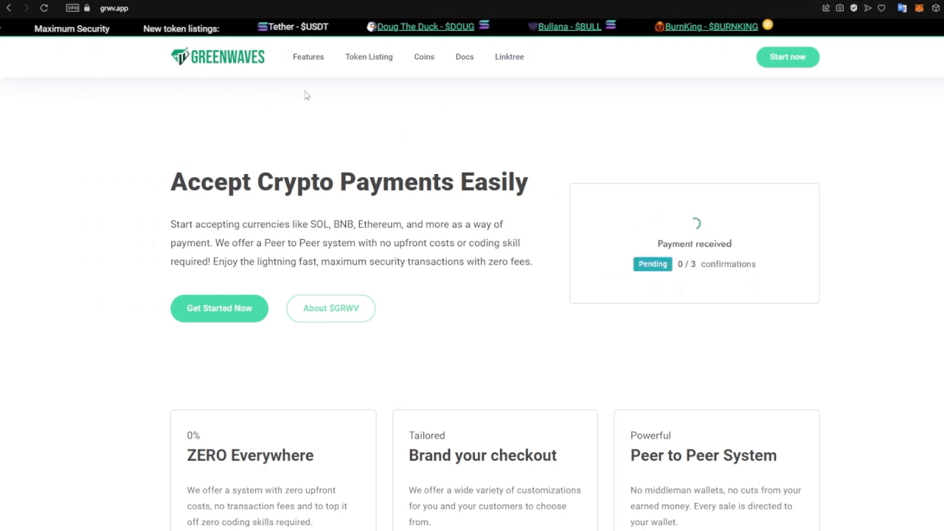
# Download the GRWV.APP WordPress plugin from the WooCommerce integration section of the GreenWAVES documentation
pyautogui.click(466, 59)
pyautogui.scroll(-2, 212, 466)
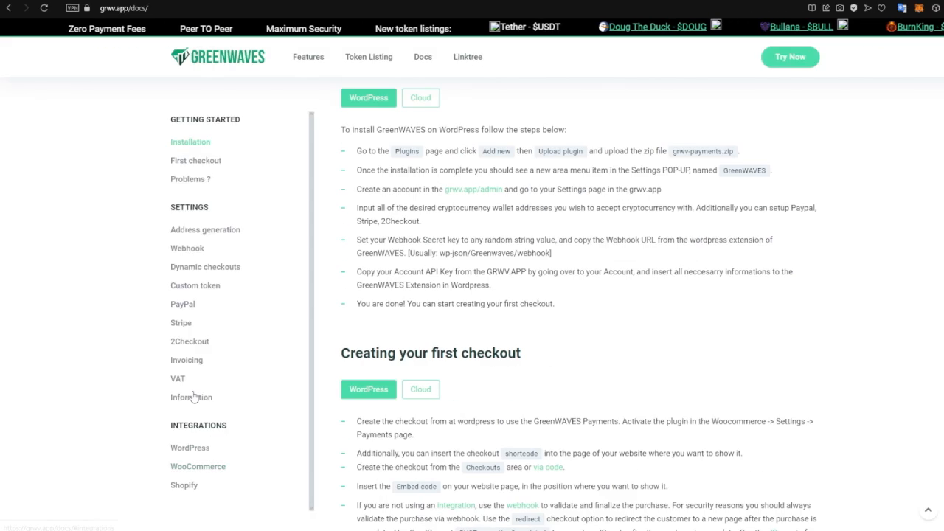
pyautogui.click(210, 472)
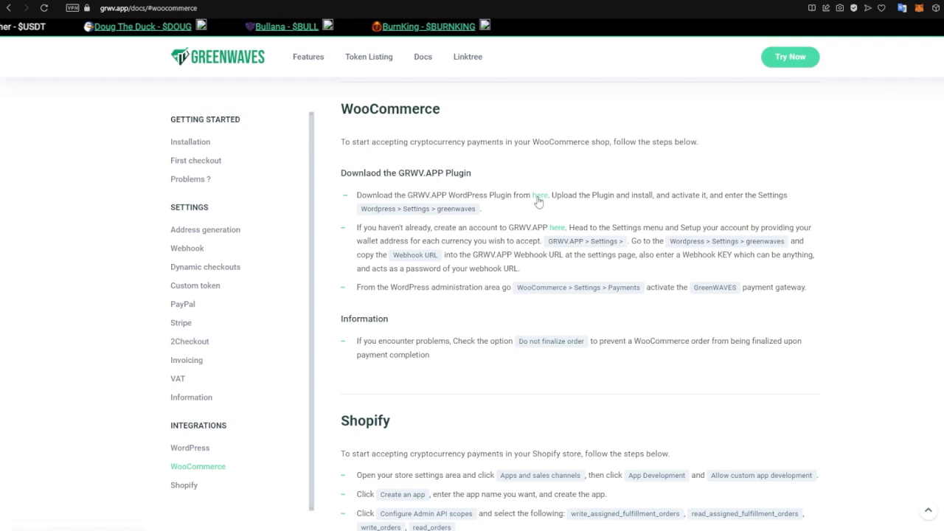
pyautogui.click(539, 198)
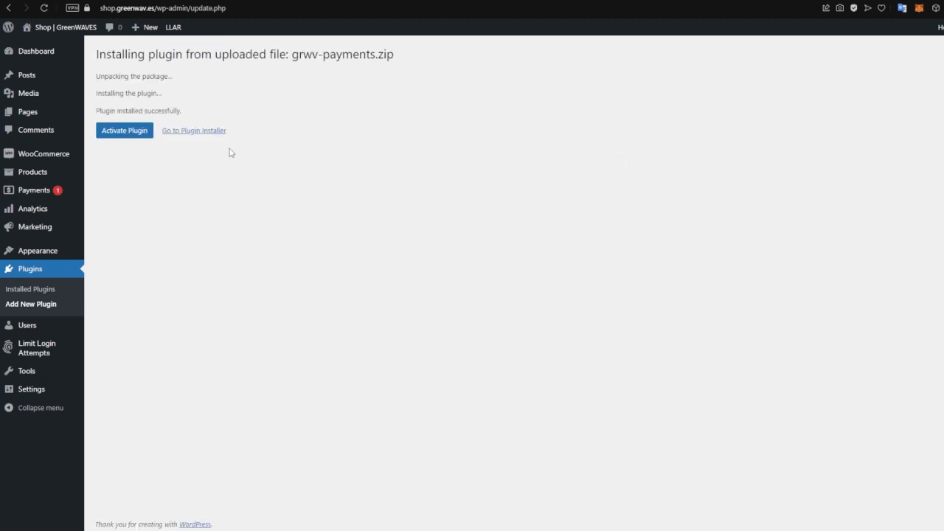
# Activate the uploaded grwv-payments plugin in WordPress and open its GreenWAVES settings page
pyautogui.click(140, 133)
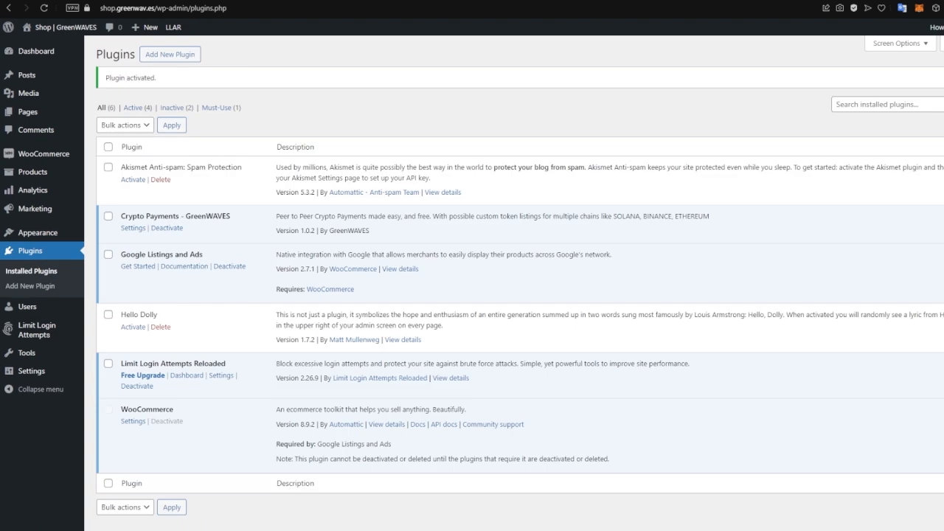
pyautogui.moveTo(34, 378)
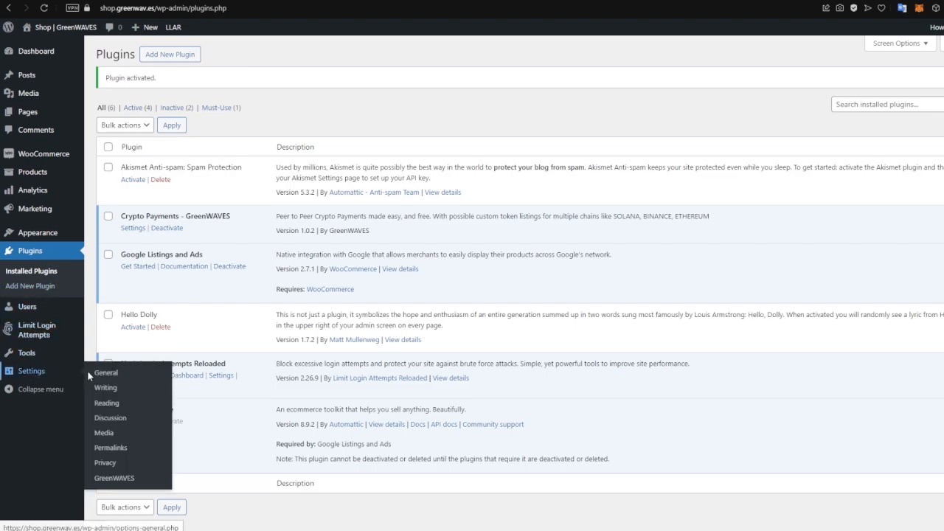
pyautogui.click(103, 477)
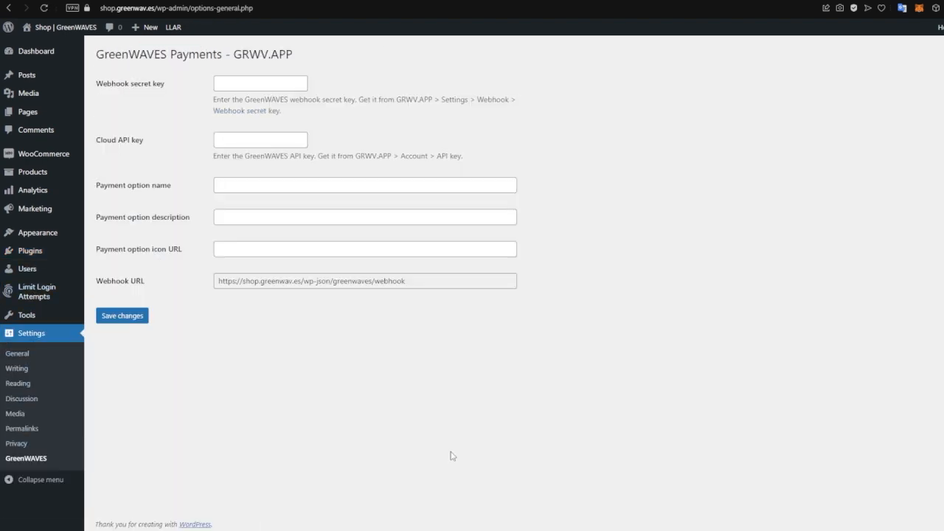
# Set the payment option icon URL to cropped-GreenWaves_FULL_NO_BORDERS-32x32.png, description to "Pay with cryptocurrencies, such as SOL, USDT, GRWV, DOUG", and name to "Cryptocurrency Payments"
pyautogui.click(292, 253)
pyautogui.click(295, 270)
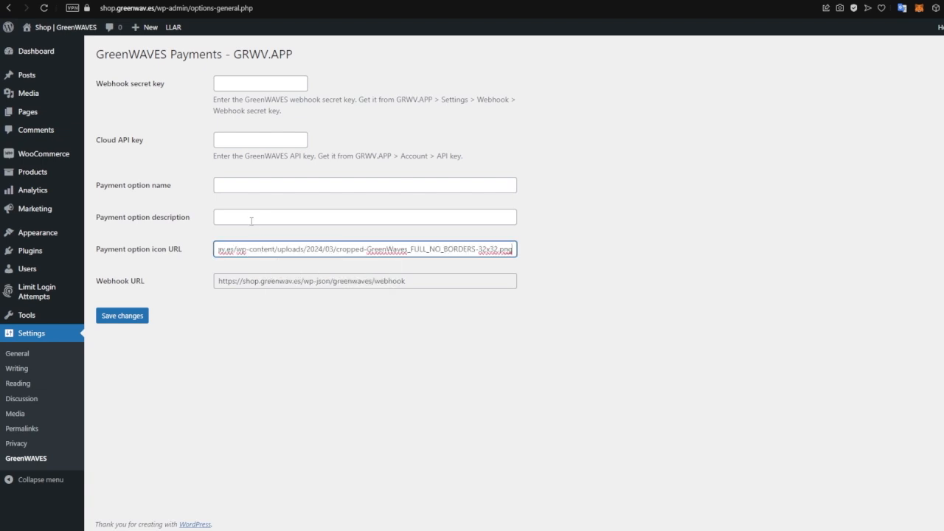
pyautogui.click(251, 221)
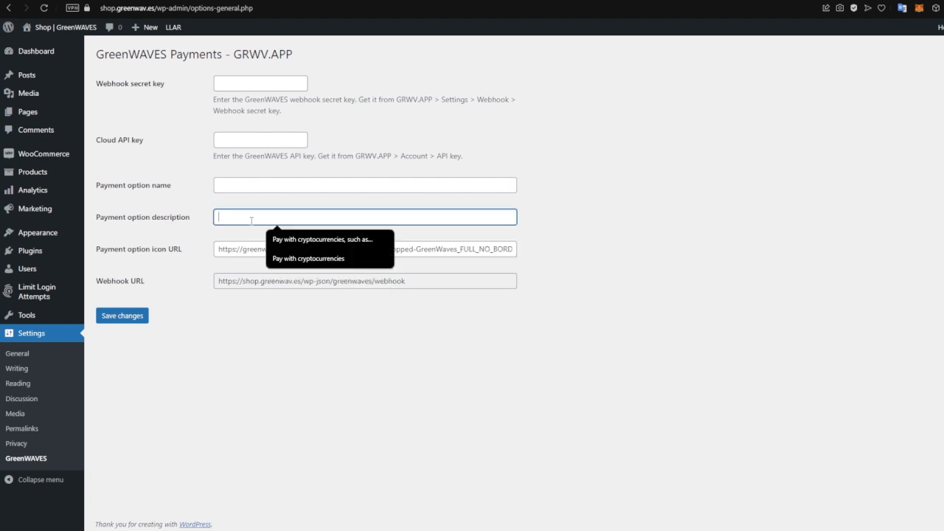
pyautogui.click(276, 248)
pyautogui.click(257, 179)
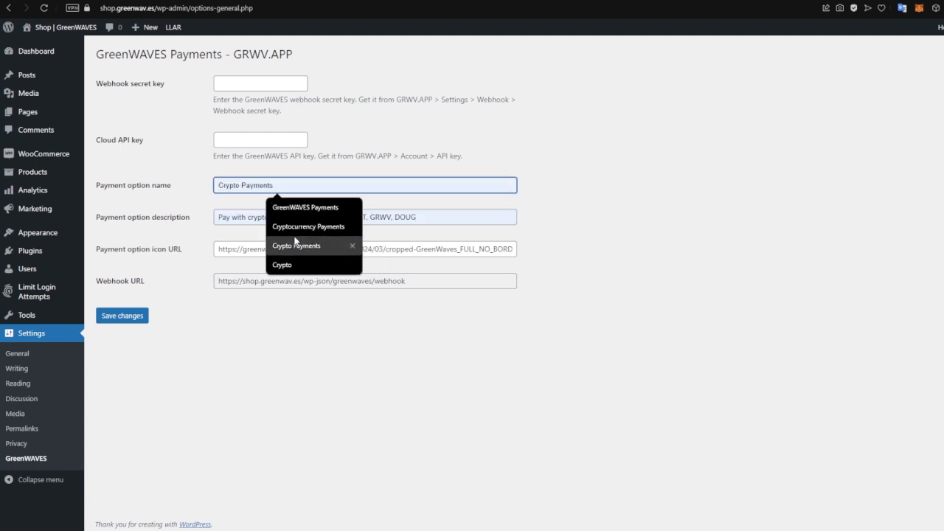
pyautogui.click(288, 233)
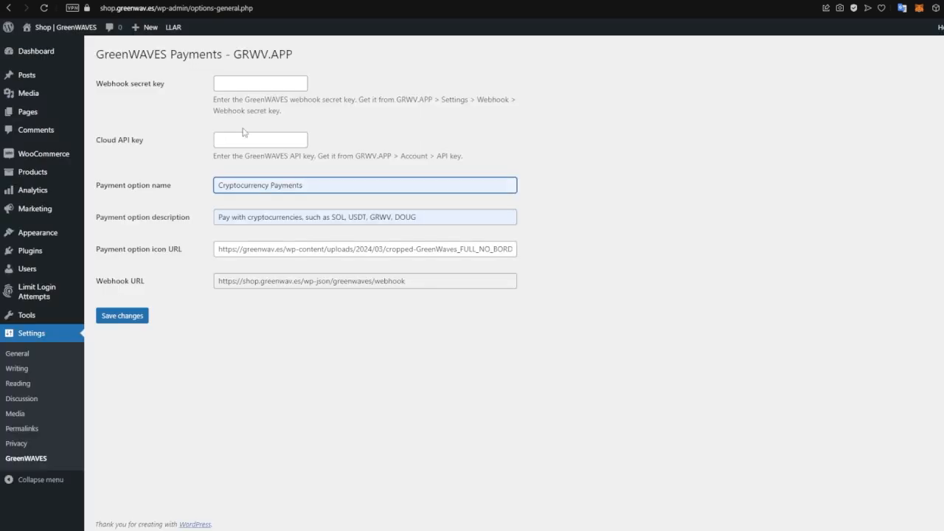
# Copy the API key from the GRWV.APP account page and paste it as the plugin's Cloud API key
pyautogui.click(245, 137)
pyautogui.hotkey('ctrl', 'v')
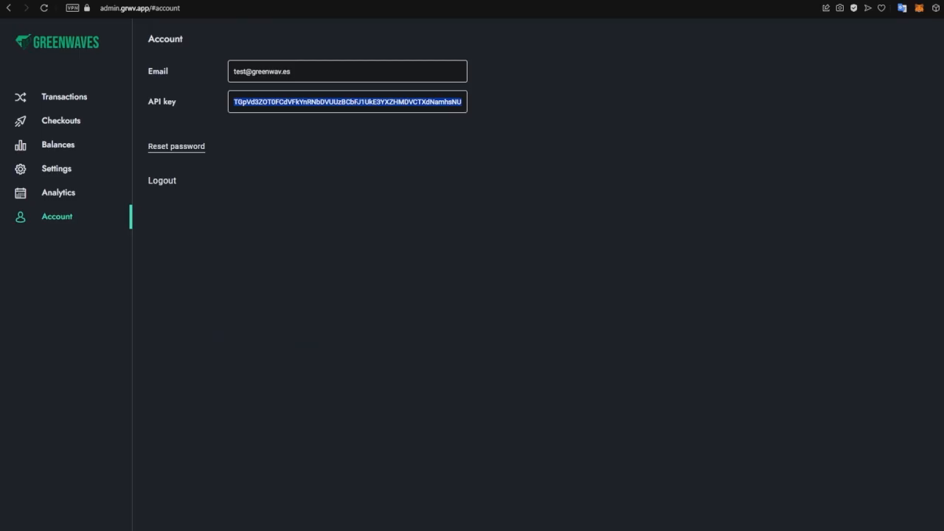
pyautogui.click(230, 185)
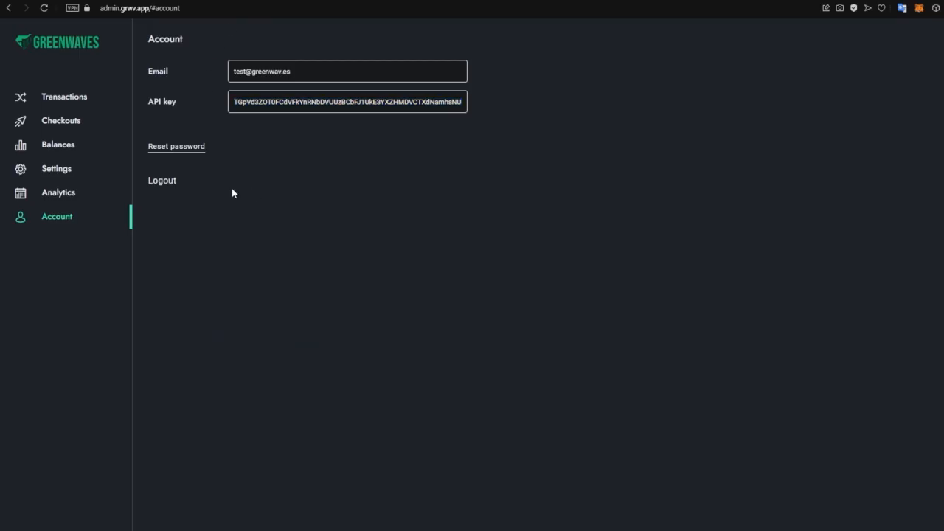
# Enter a webhook secret key in the GRWV.APP settings and the webhook secret key in the WordPress plugin settings
pyautogui.click(65, 173)
pyautogui.scroll(-6, 277, 226)
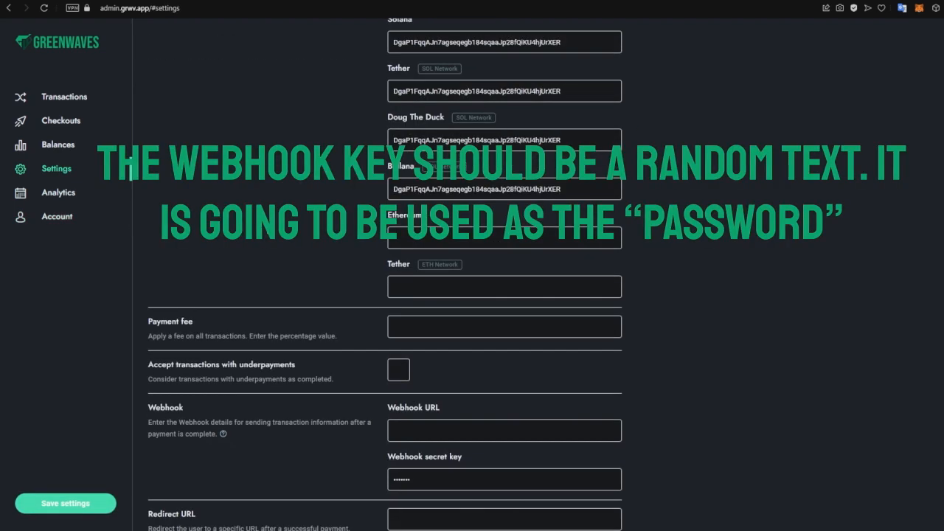
pyautogui.moveTo(419, 320); pyautogui.dragTo(371, 323)
pyautogui.write('•••')
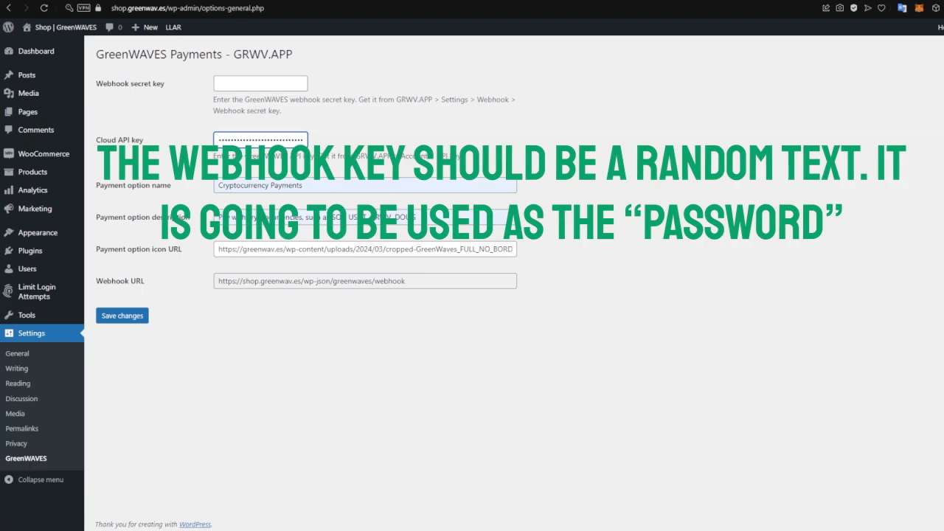
pyautogui.click(257, 81)
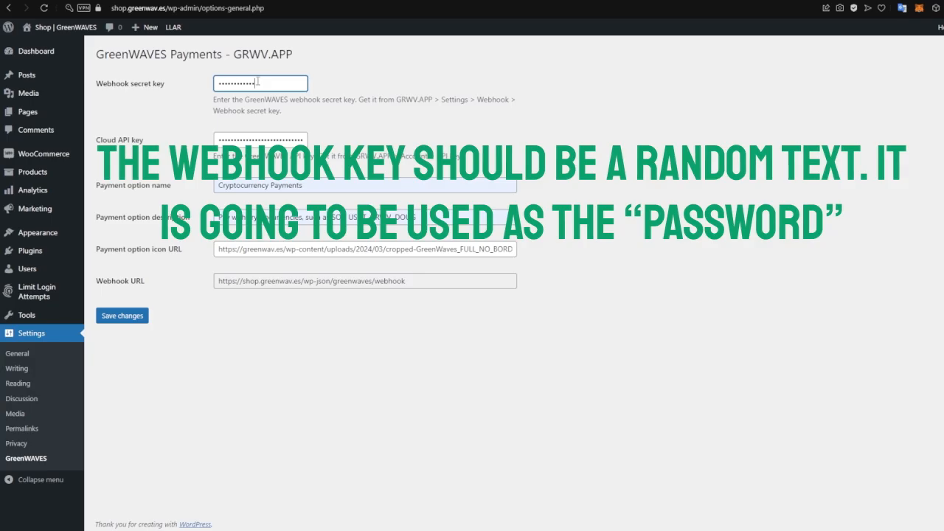
pyautogui.moveTo(421, 281); pyautogui.dragTo(343, 217)
pyautogui.hotkey('ctrl', 'c')
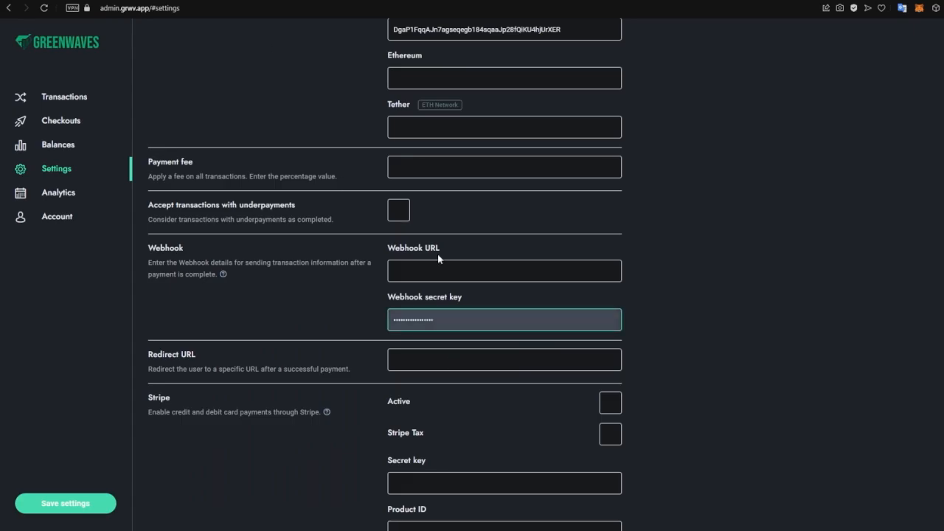
pyautogui.click(432, 270)
pyautogui.hotkey('ctrl', 'v')
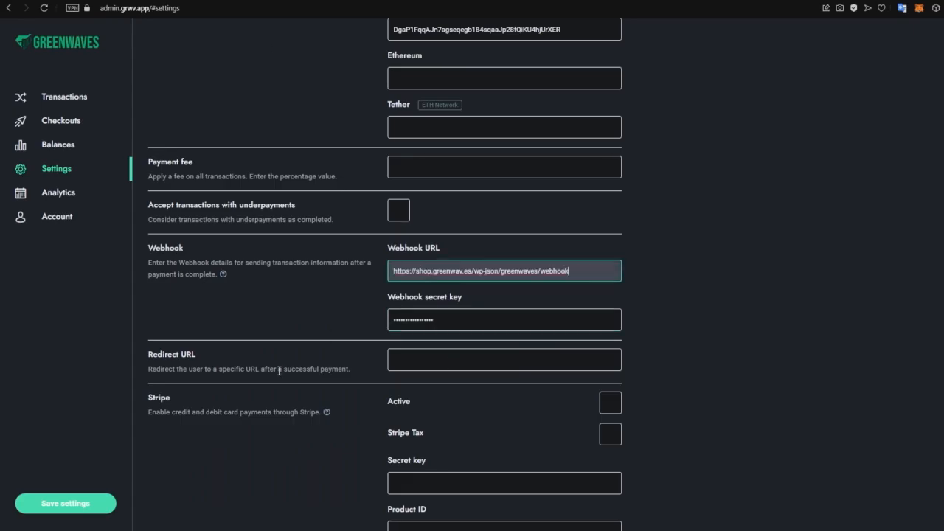
pyautogui.click(68, 505)
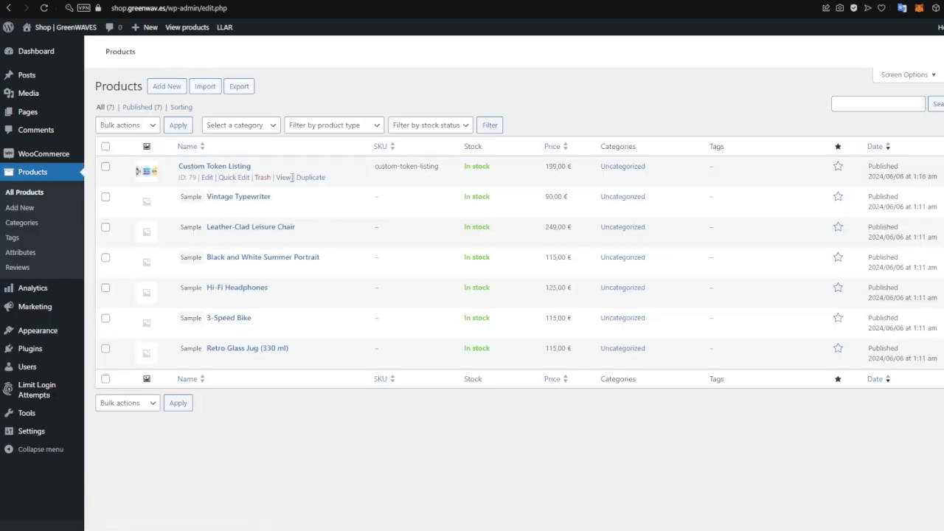
# Open the Custom Token Listing product page in the shop, add the product to the cart, and place the order with Cryptocurrency Payments
pyautogui.click(283, 177)
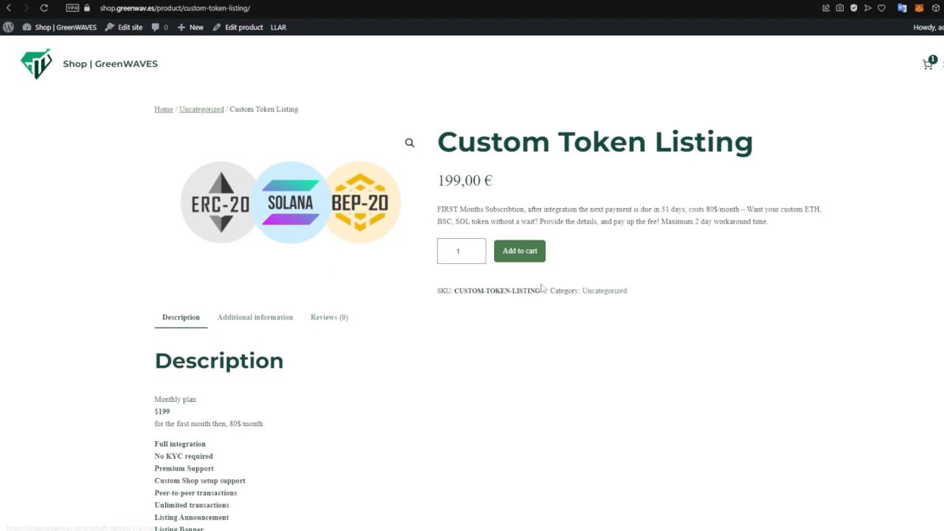
pyautogui.click(525, 255)
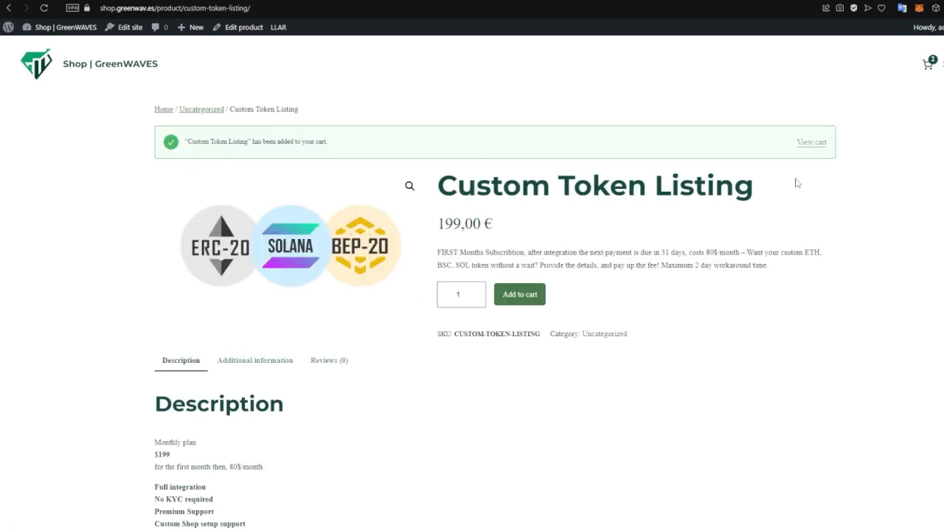
pyautogui.click(928, 65)
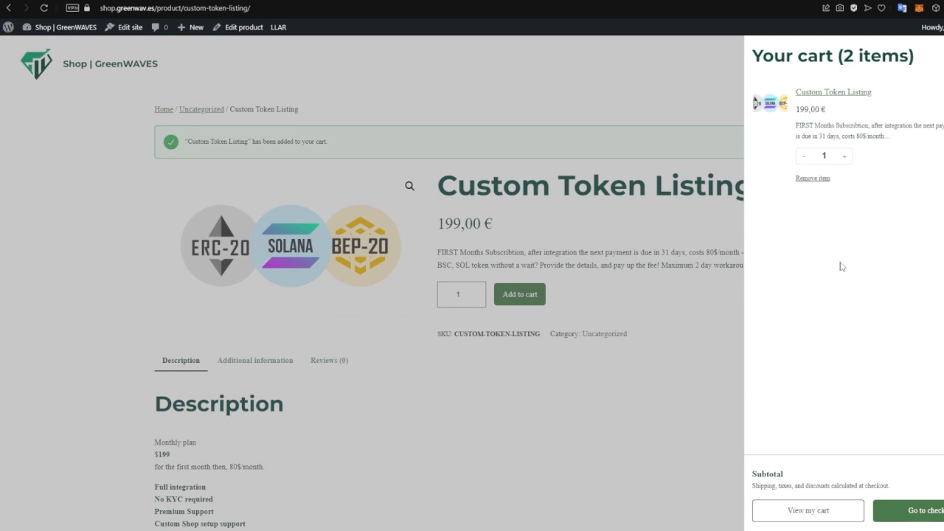
pyautogui.click(896, 510)
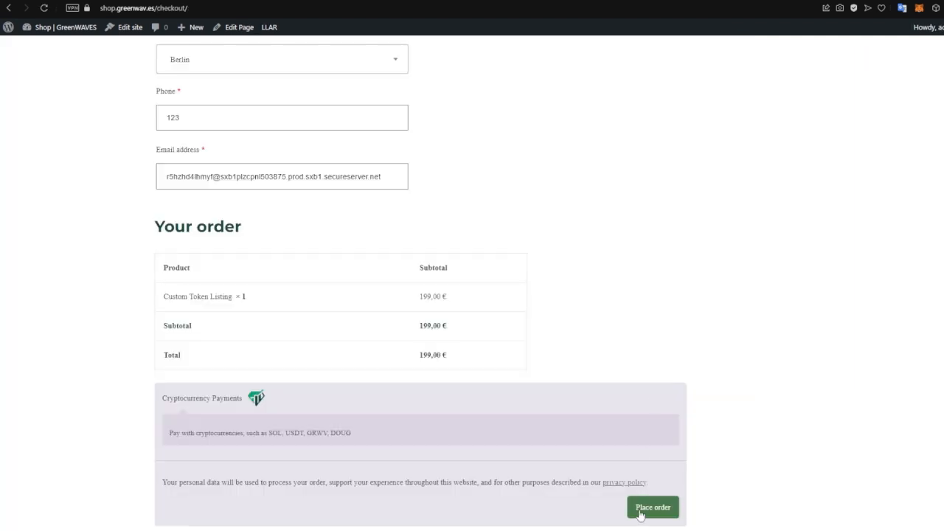
pyautogui.click(640, 514)
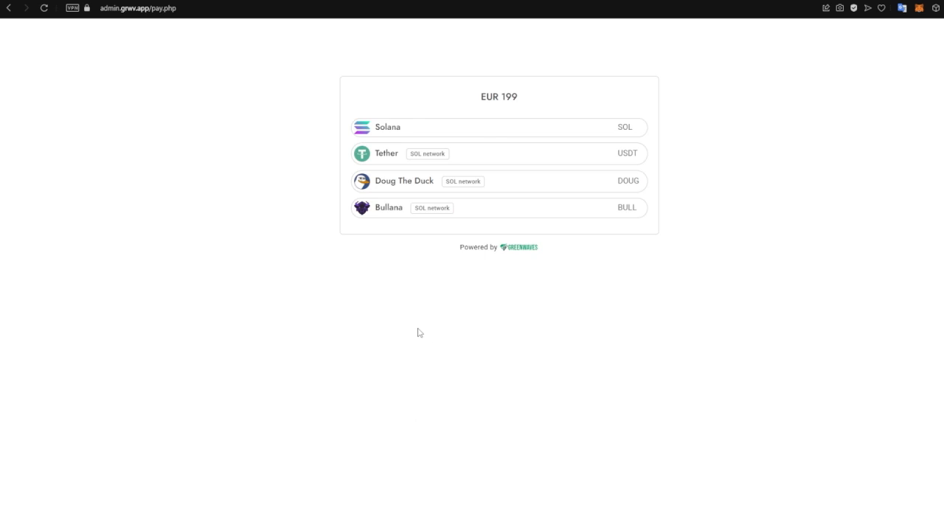
# Check the payment details offered for Tether on the SOL network and for Solana on the payment page
pyautogui.click(389, 153)
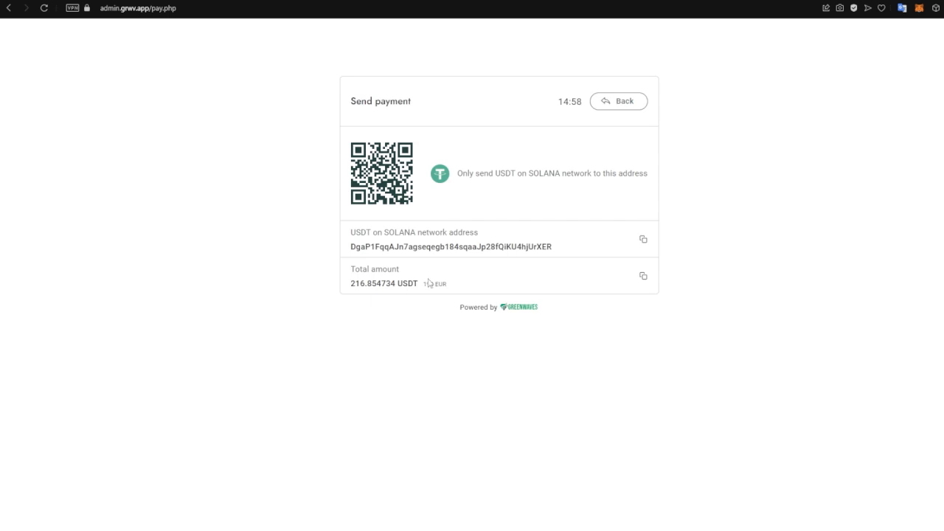
pyautogui.click(611, 104)
pyautogui.click(398, 140)
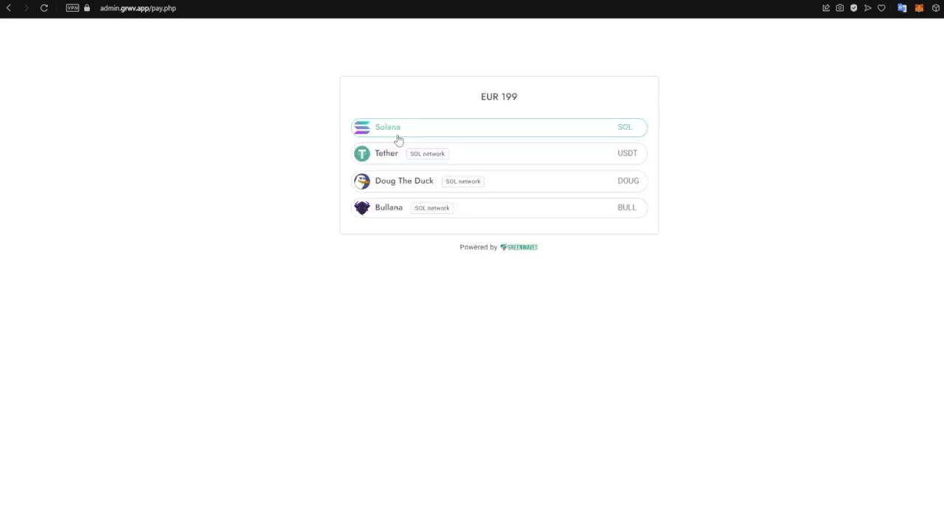
pyautogui.click(392, 134)
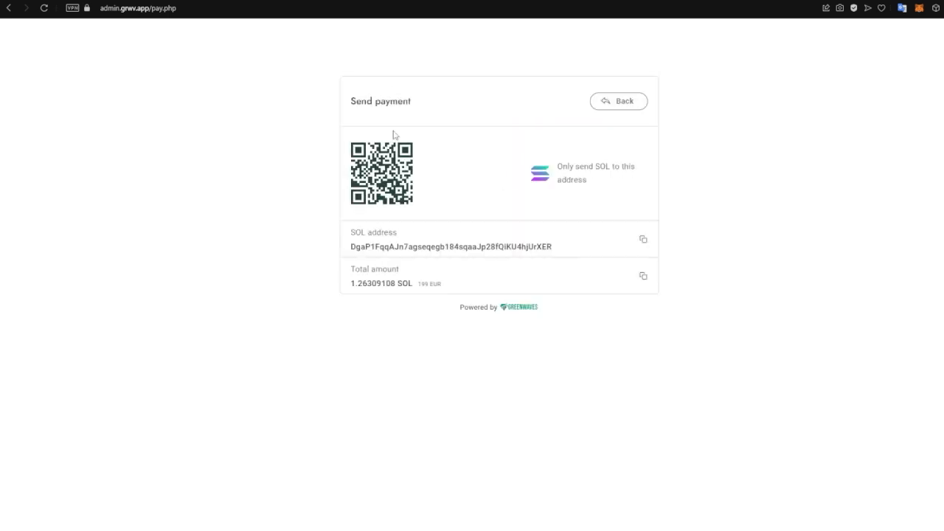
pyautogui.click(613, 108)
pyautogui.click(390, 142)
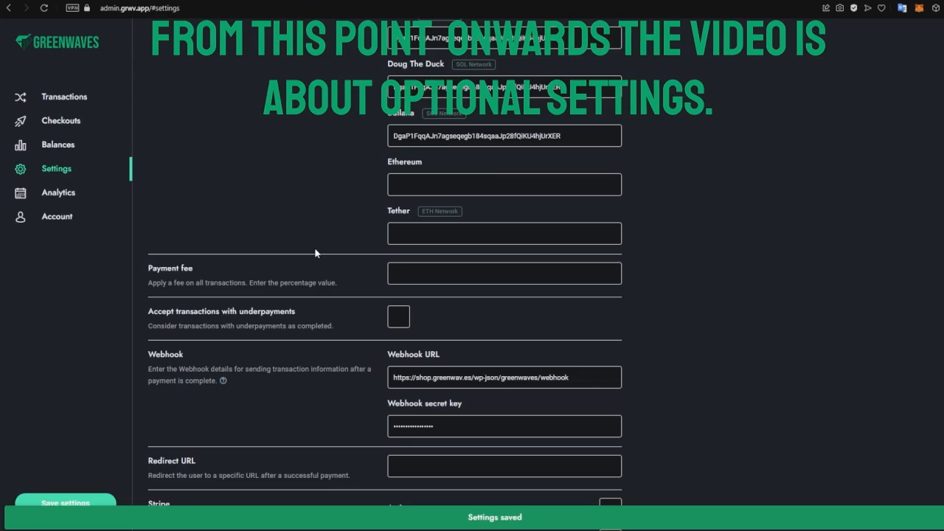
# Set the payment fee to 3 percent, enable accepting transactions with underpayments in the GRWV.APP settings, and save
pyautogui.scroll(-2, 315, 236)
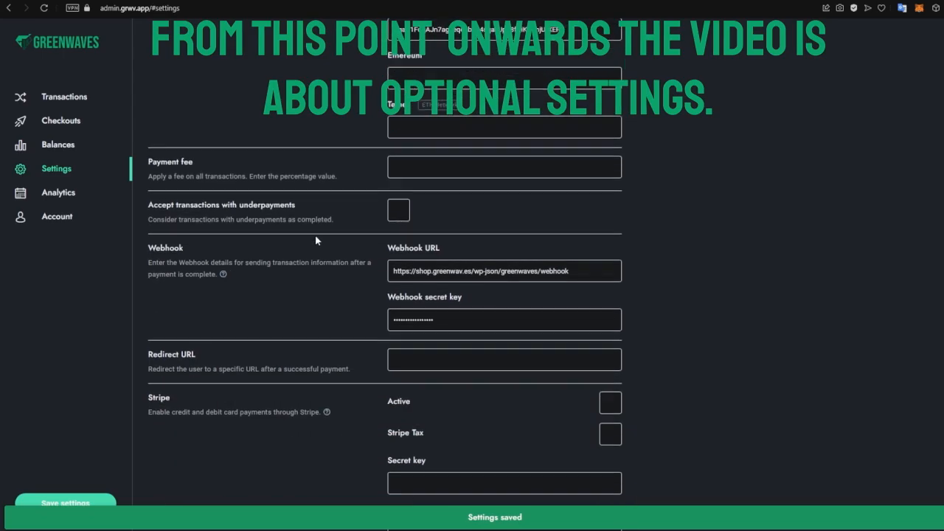
pyautogui.click(424, 165)
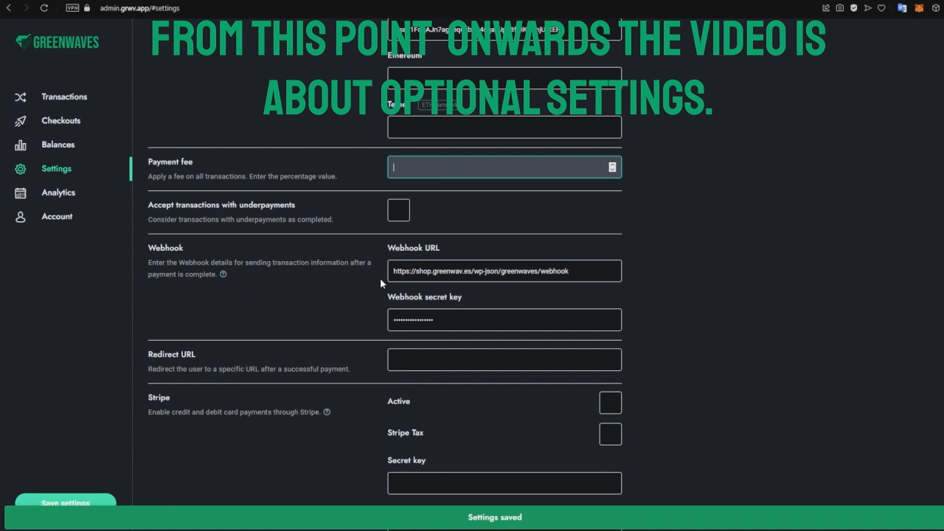
pyautogui.write('3')
pyautogui.click(63, 505)
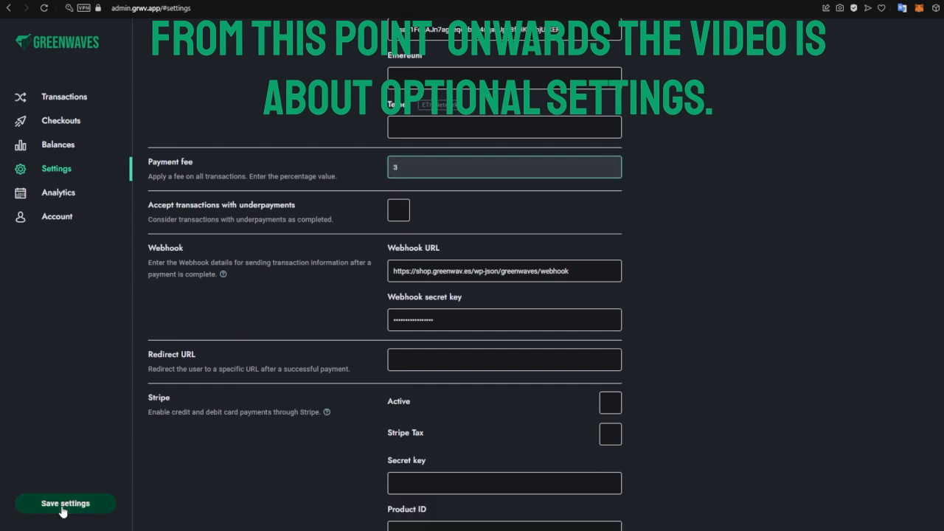
pyautogui.click(63, 505)
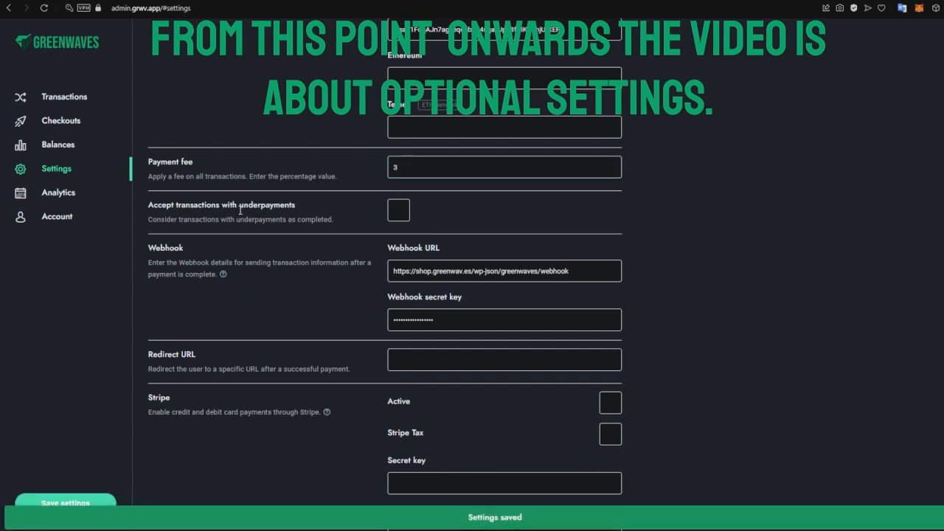
pyautogui.click(398, 210)
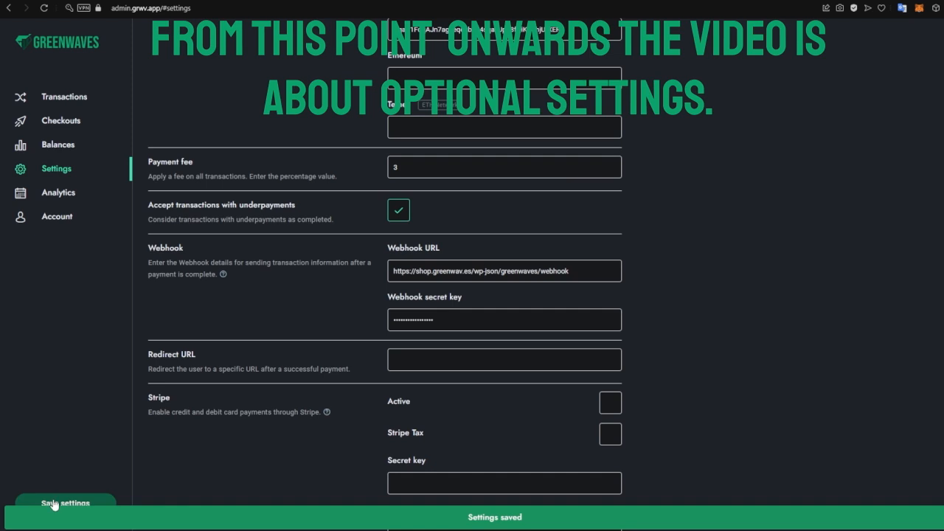
pyautogui.click(63, 505)
# Review the optional GRWV.APP settings for the redirect URL, Stripe, layout, payment form texts, invoicing and VAT
pyautogui.scroll(-1, 281, 383)
pyautogui.scroll(-5, 279, 383)
pyautogui.scroll(-3, 280, 329)
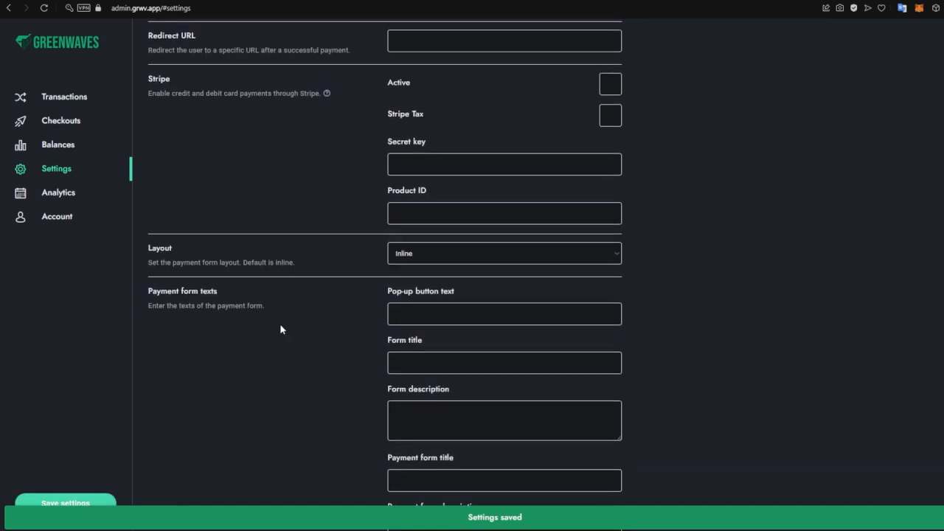
pyautogui.scroll(-2, 280, 329)
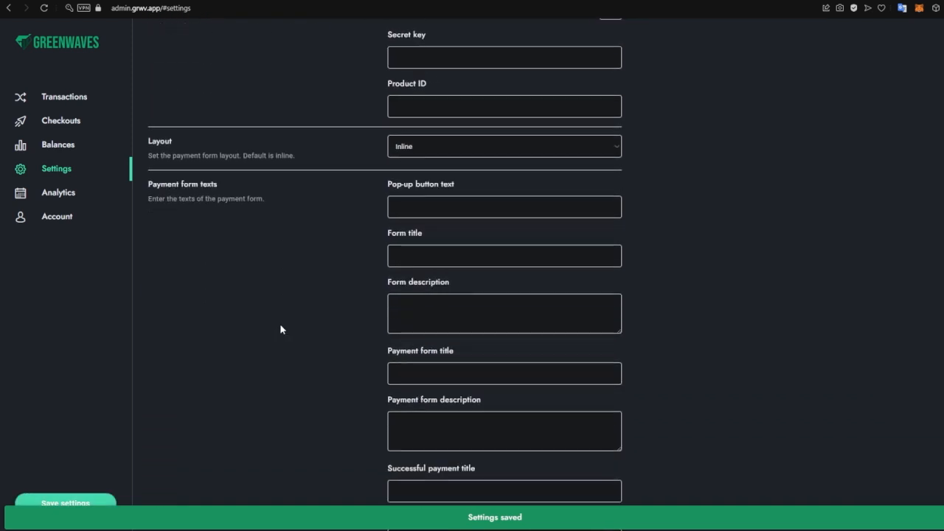
pyautogui.scroll(-14, 288, 313)
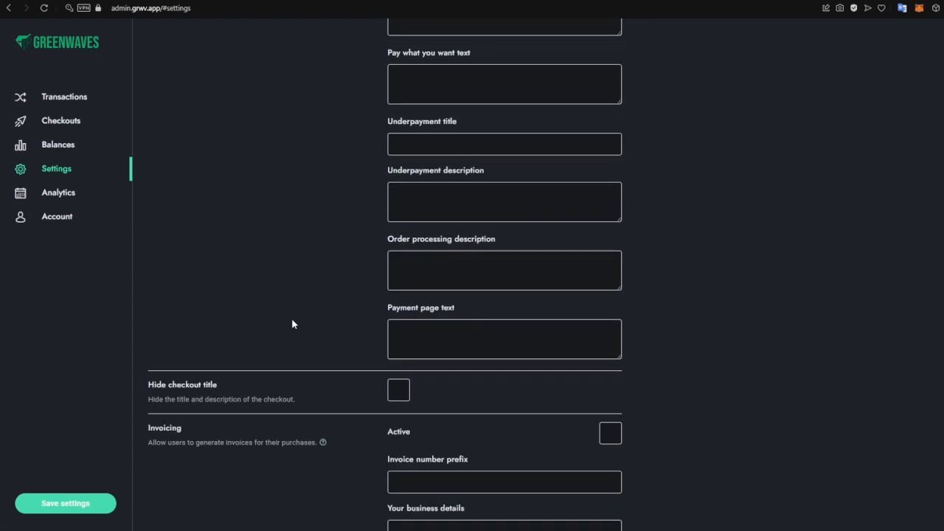
pyautogui.scroll(-2, 292, 315)
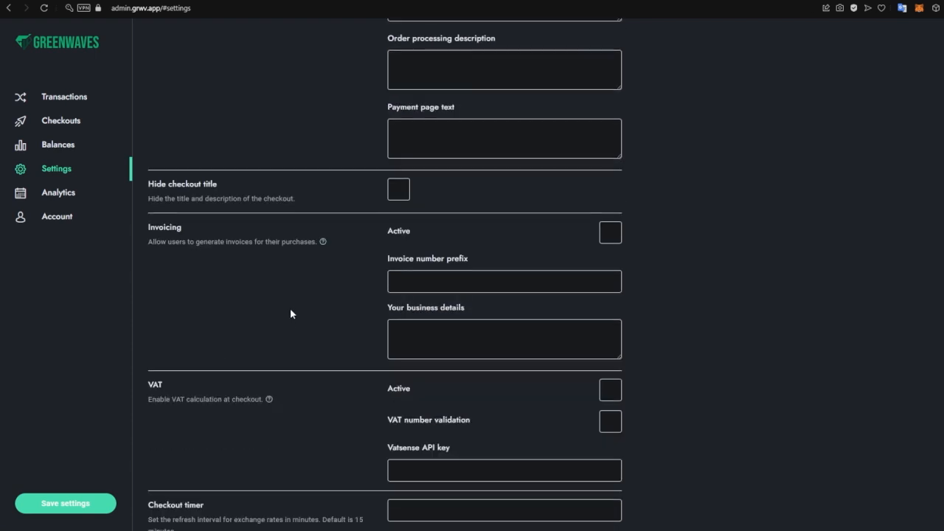
pyautogui.scroll(-2, 290, 314)
pyautogui.scroll(-2, 290, 313)
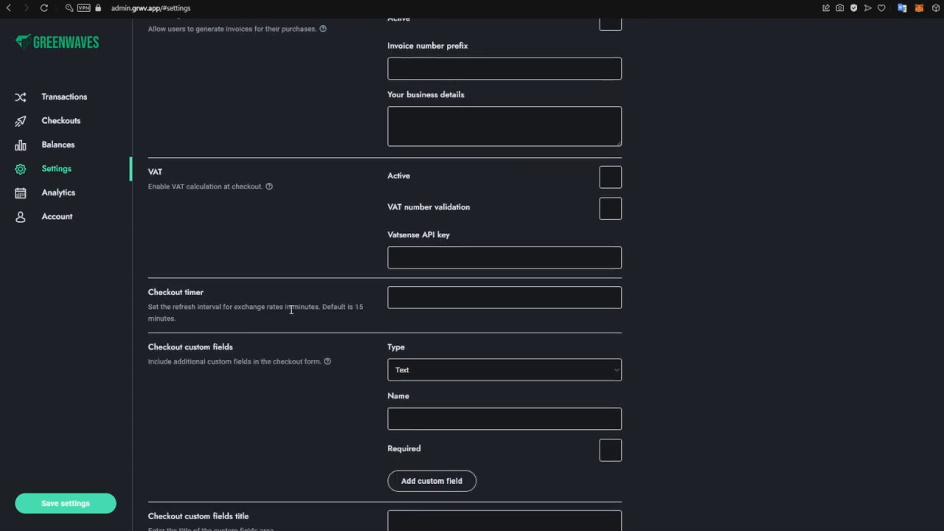
# Set the checkout timer to 60 minutes, check the countdown on the Tether payment page, and save the settings
pyautogui.scroll(-3, 292, 309)
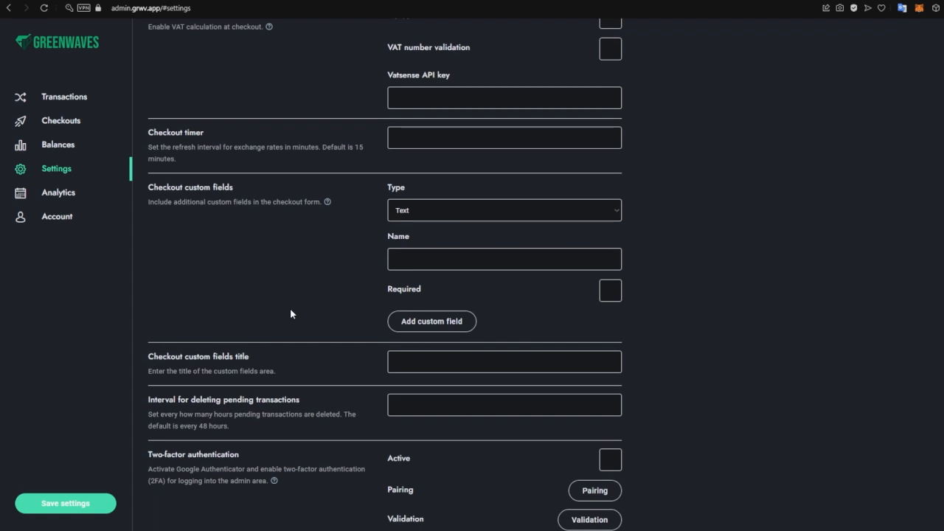
pyautogui.click(410, 142)
pyautogui.write('6')
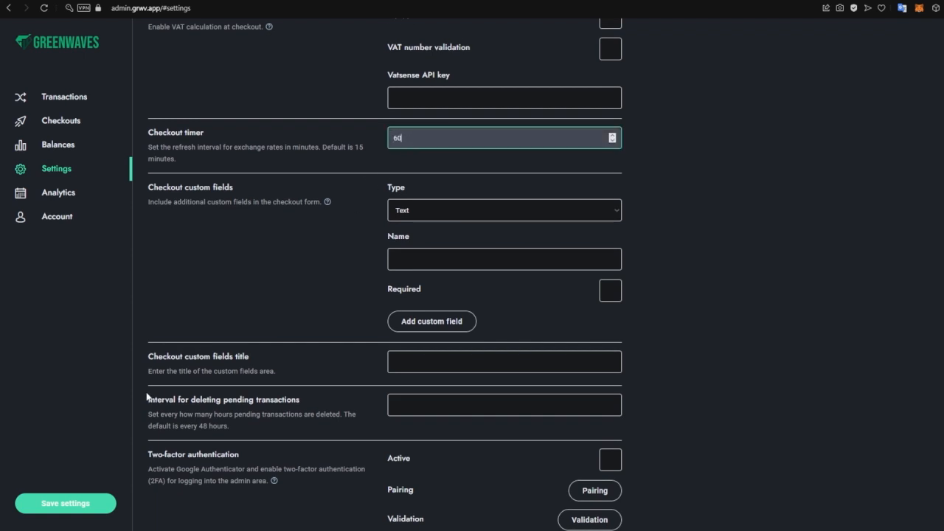
pyautogui.write('0')
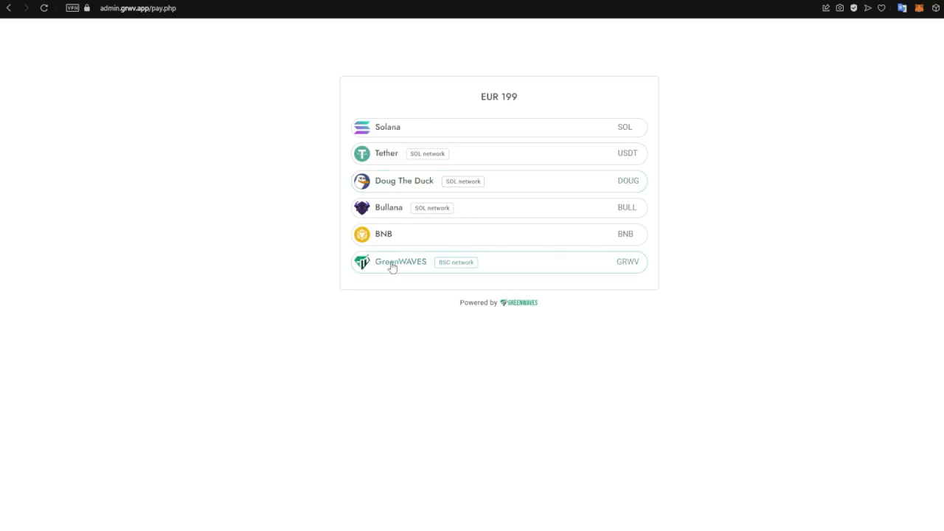
pyautogui.click(385, 153)
pyautogui.moveTo(552, 107); pyautogui.dragTo(582, 104)
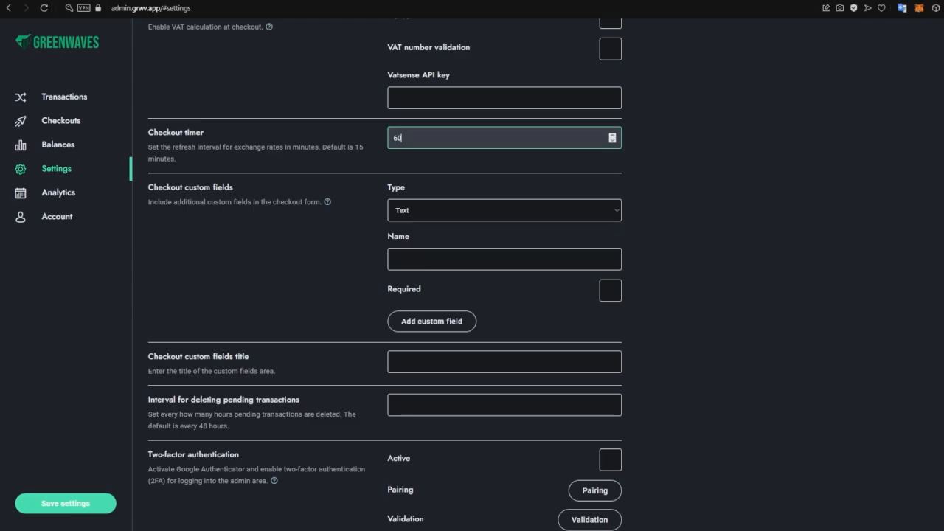
pyautogui.click(92, 499)
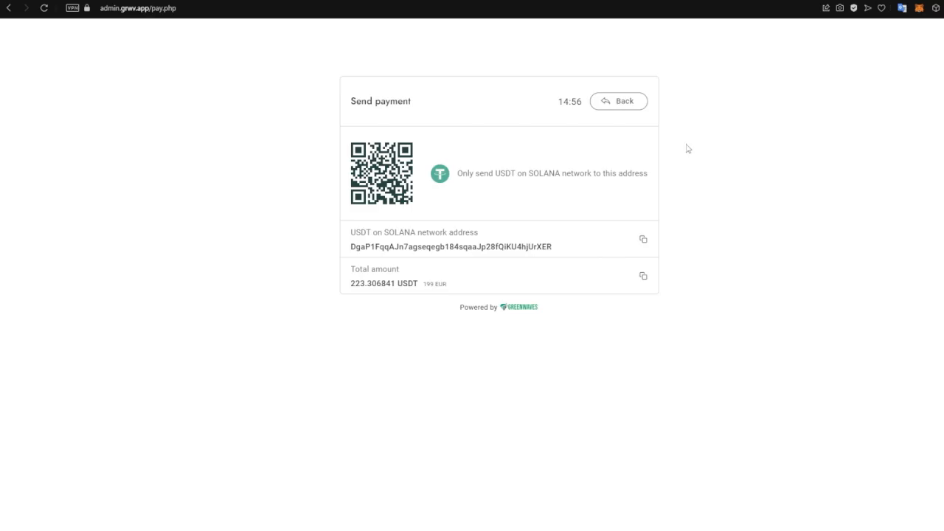
# Cancel the open Tether payment, start it again on the SOL network to check its countdown, and cancel that transaction
pyautogui.click(599, 102)
pyautogui.click(393, 143)
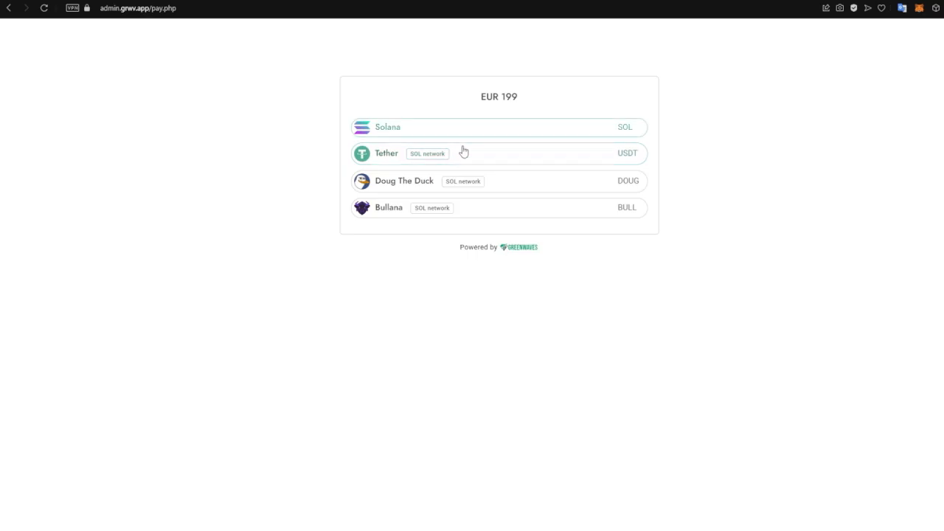
pyautogui.click(462, 155)
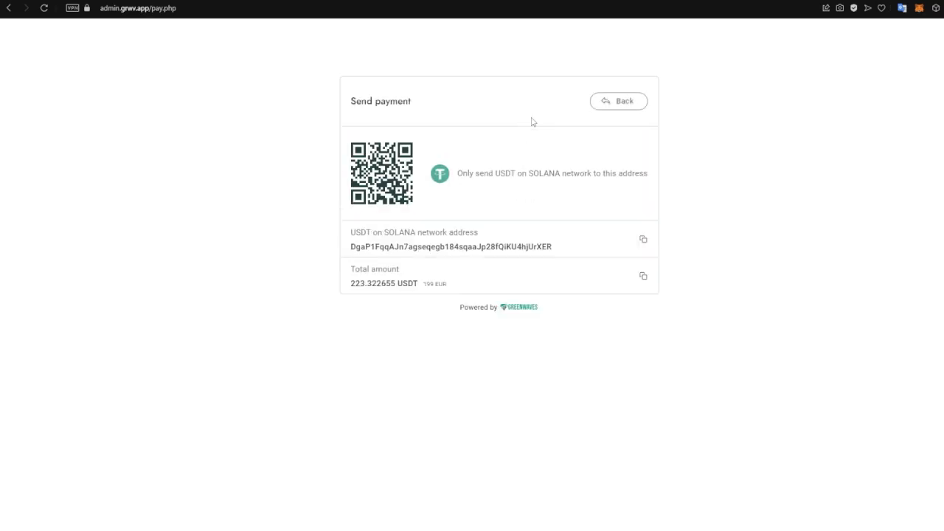
pyautogui.click(623, 103)
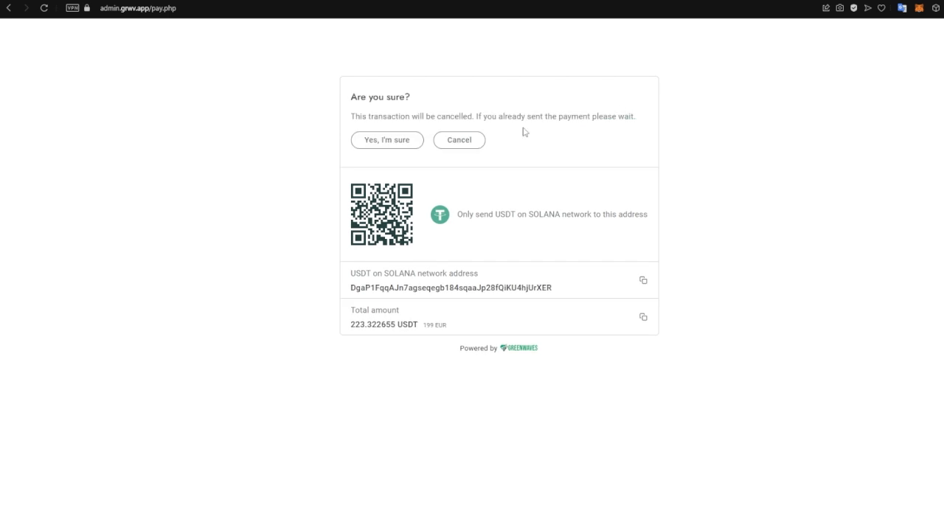
pyautogui.click(359, 141)
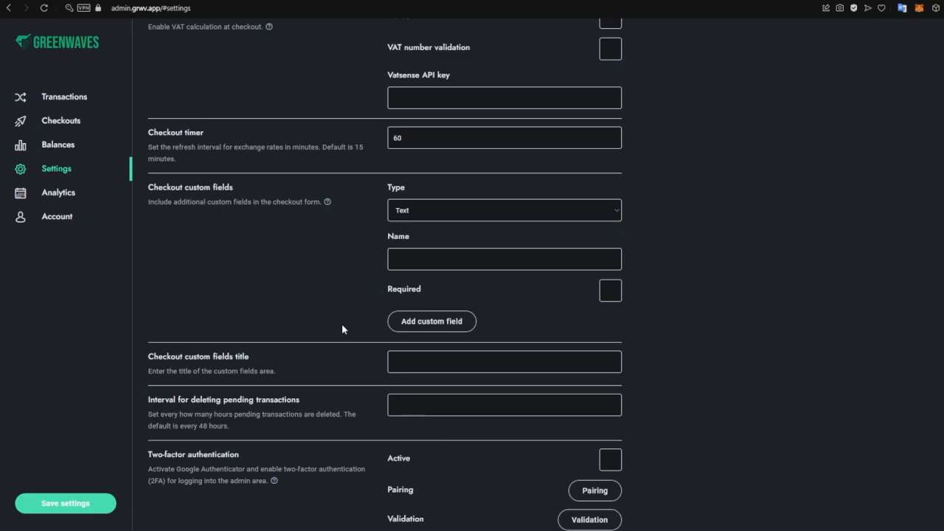
# Define a required checkout custom field named Telegram Username in the GRWV.APP settings and save
pyautogui.scroll(-2, 341, 323)
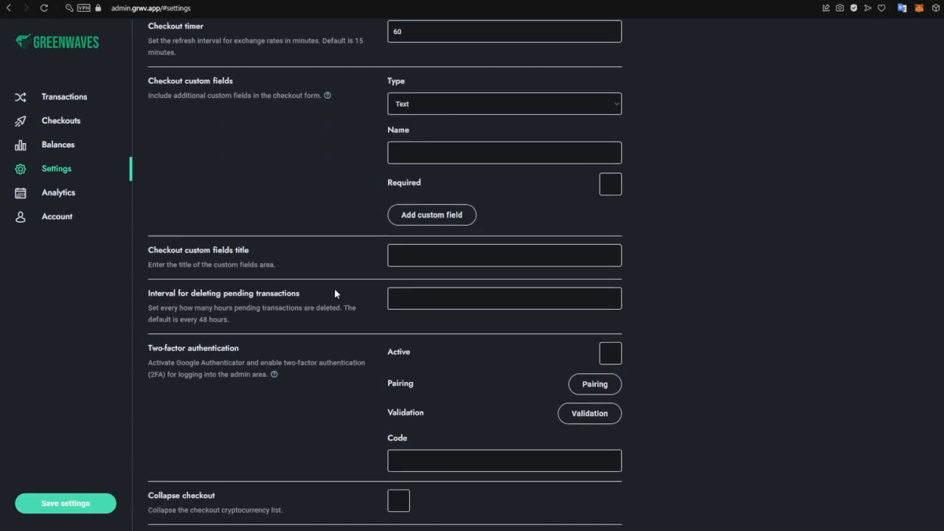
pyautogui.scroll(1, 335, 293)
pyautogui.click(469, 205)
pyautogui.write('Telegram Username')
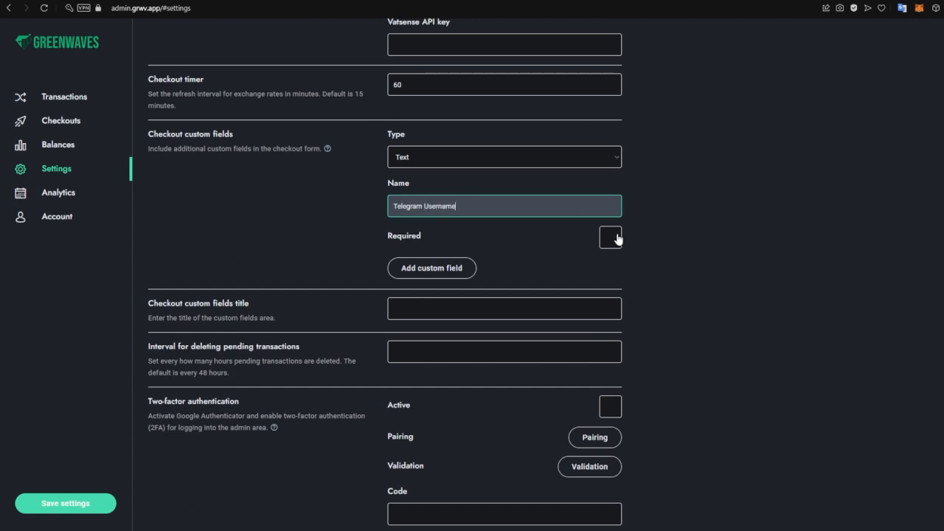
pyautogui.click(615, 237)
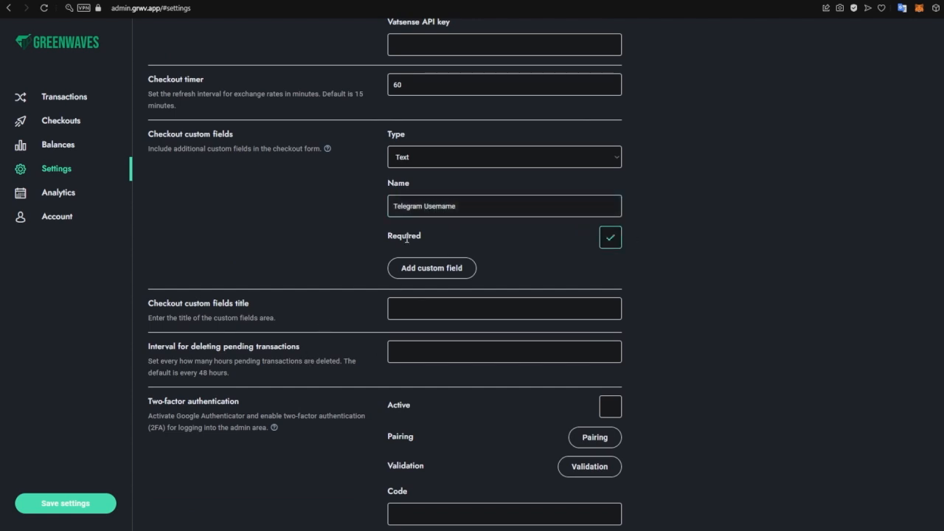
pyautogui.click(72, 502)
pyautogui.scroll(-2, 255, 339)
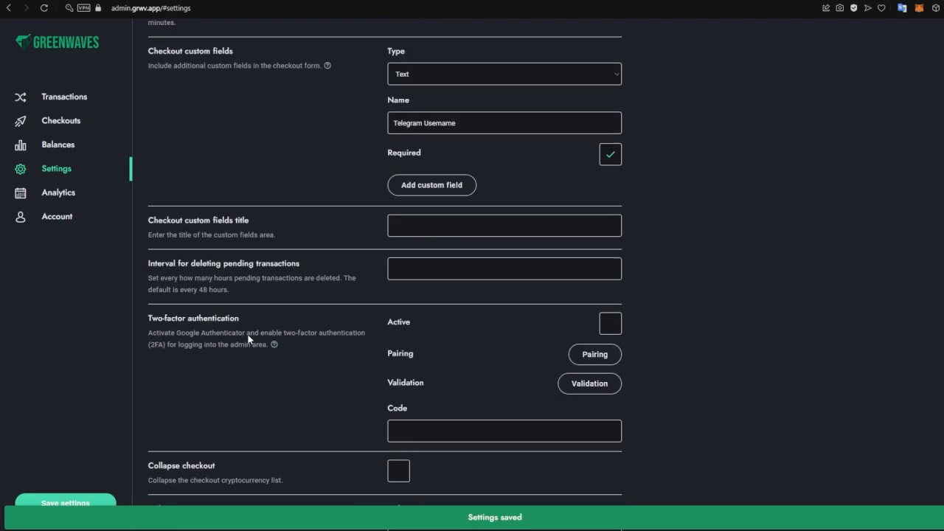
pyautogui.scroll(-2, 268, 308)
pyautogui.scroll(-2, 290, 302)
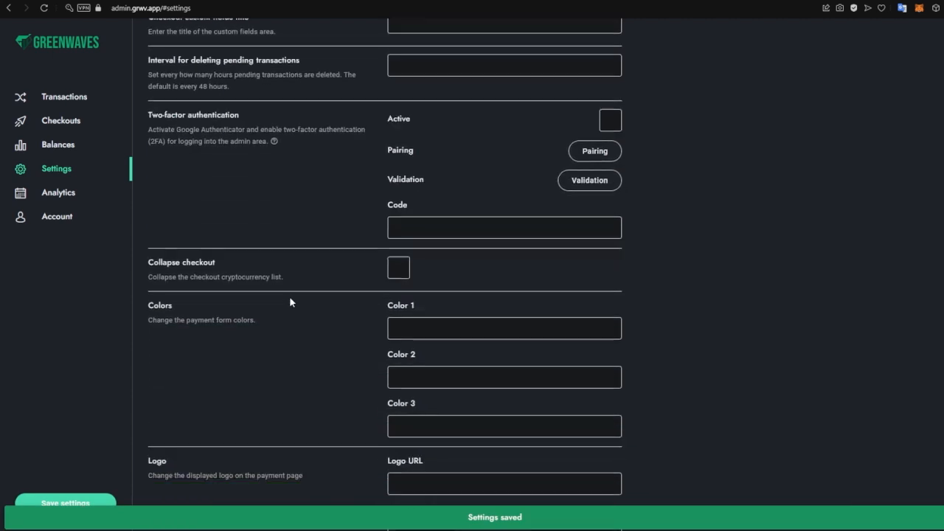
pyautogui.scroll(-3, 290, 302)
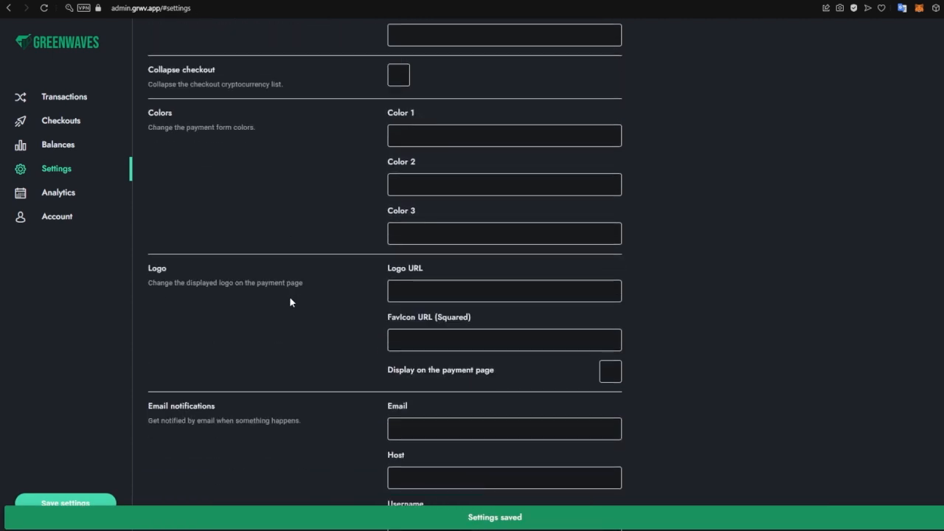
pyautogui.click(425, 291)
pyautogui.write('https://upload.wikimedia.org/wikipedia/commons/8/85/Logo-Test.png')
pyautogui.click(611, 371)
pyautogui.click(101, 503)
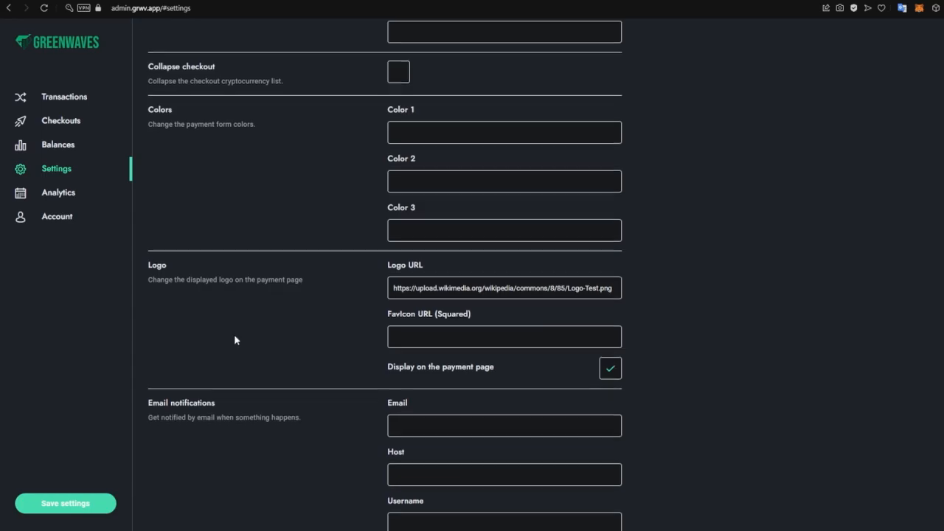
# Review the remaining settings for email notifications, Shopify, license keys, purchase confirmation email, required user details, discount codes and the shop page
pyautogui.scroll(-5, 260, 304)
pyautogui.scroll(-4, 260, 291)
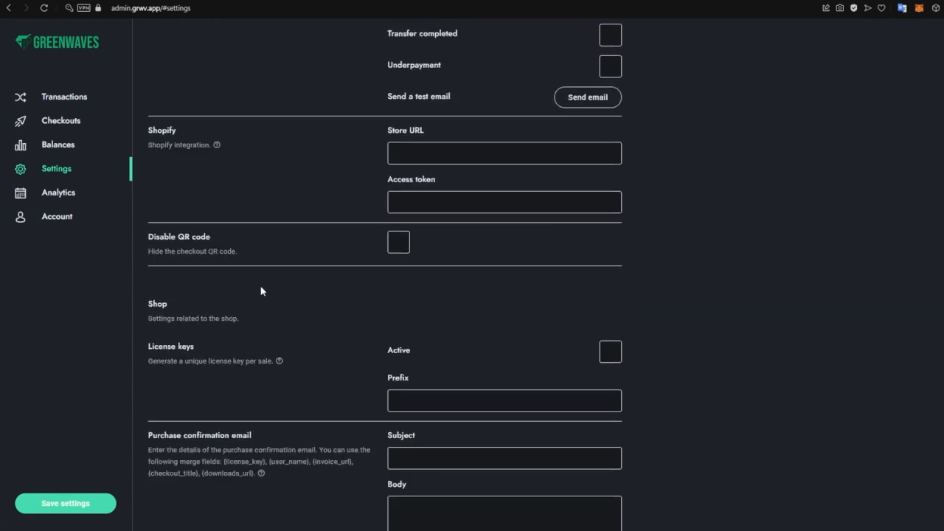
pyautogui.scroll(-1, 260, 292)
pyautogui.scroll(-1, 265, 292)
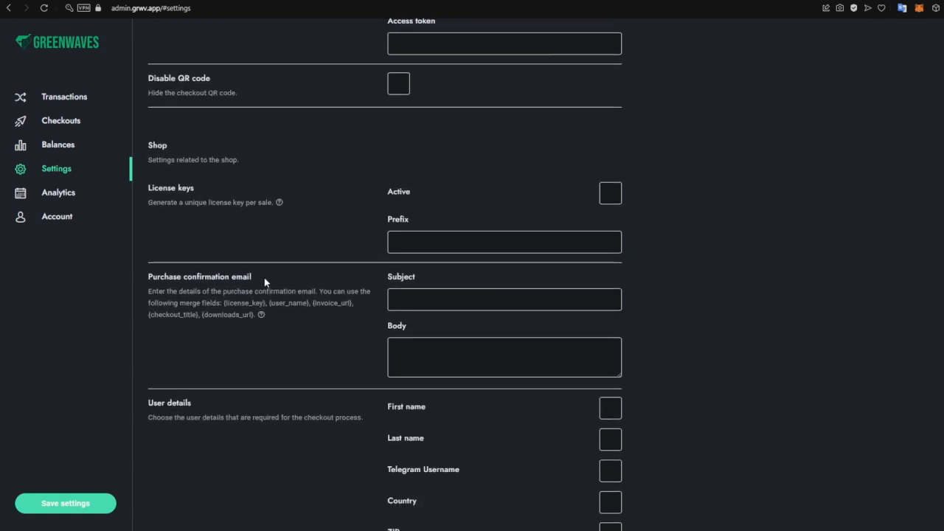
pyautogui.scroll(-2, 264, 277)
pyautogui.scroll(2, 264, 279)
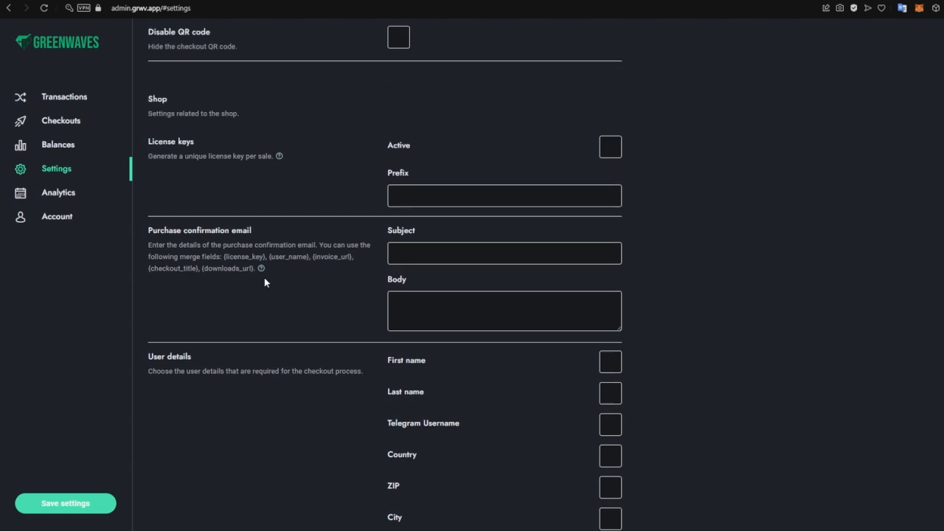
pyautogui.scroll(-3, 340, 317)
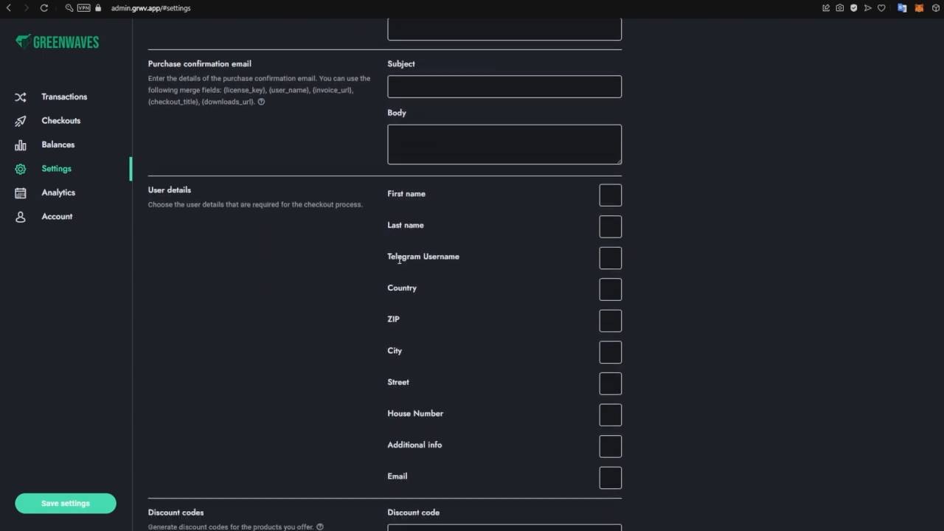
pyautogui.scroll(-4, 772, 453)
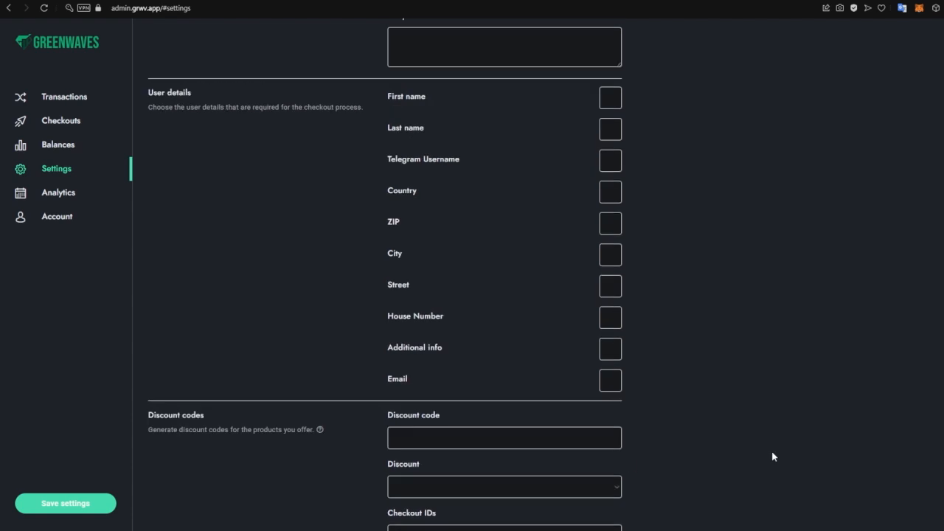
pyautogui.scroll(-3, 700, 439)
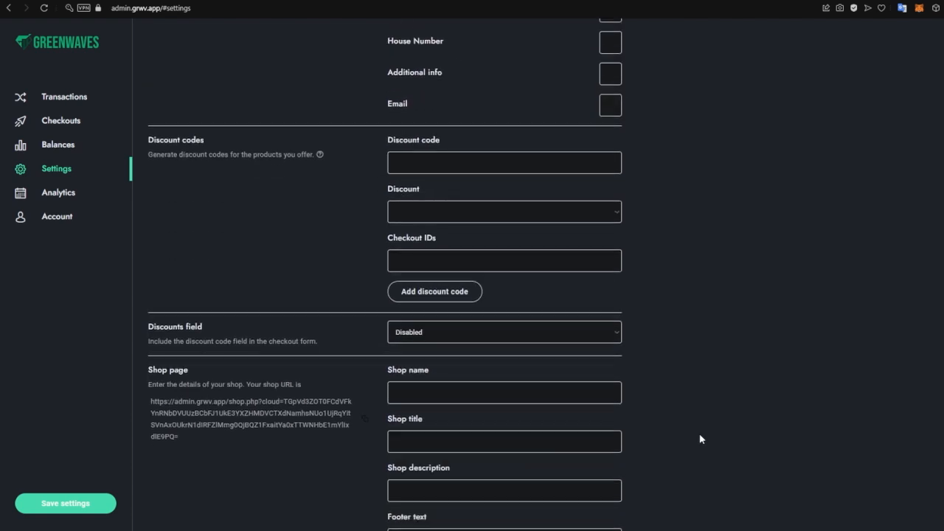